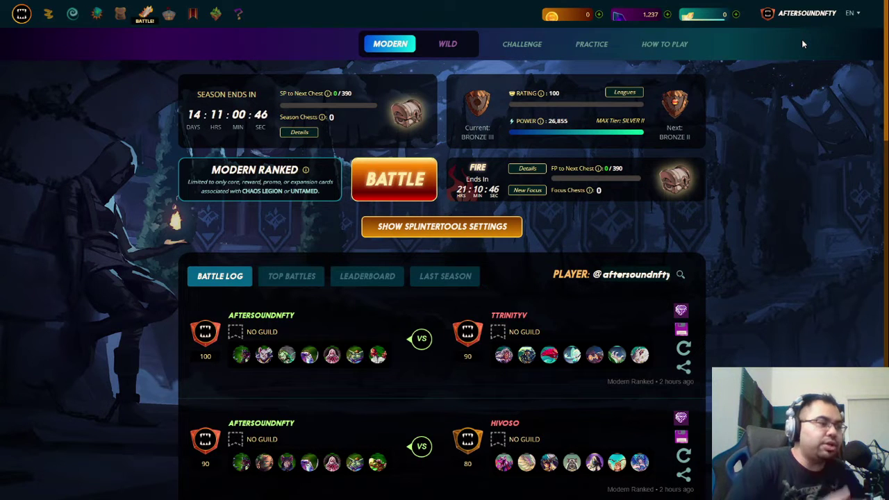
Switch to the NFTy Arcade Gateway market page in full screen and check the tracked Splinterlands accounts.
key("F11")
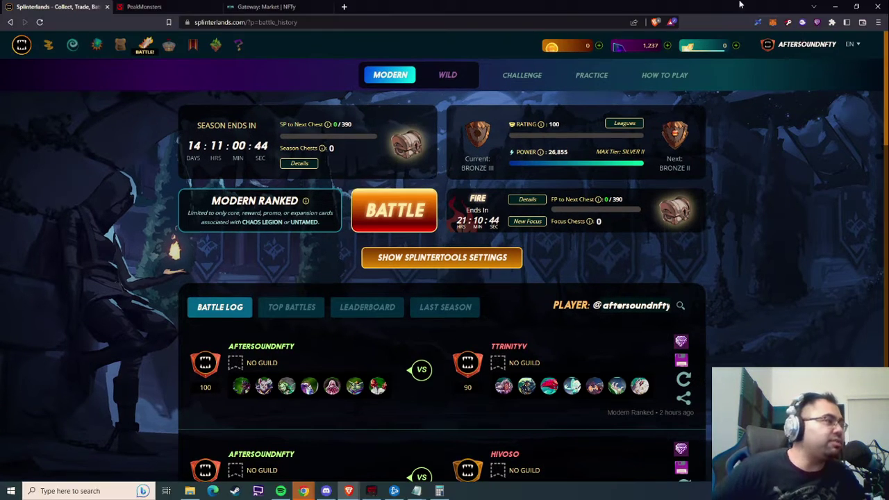
left_click(264, 6)
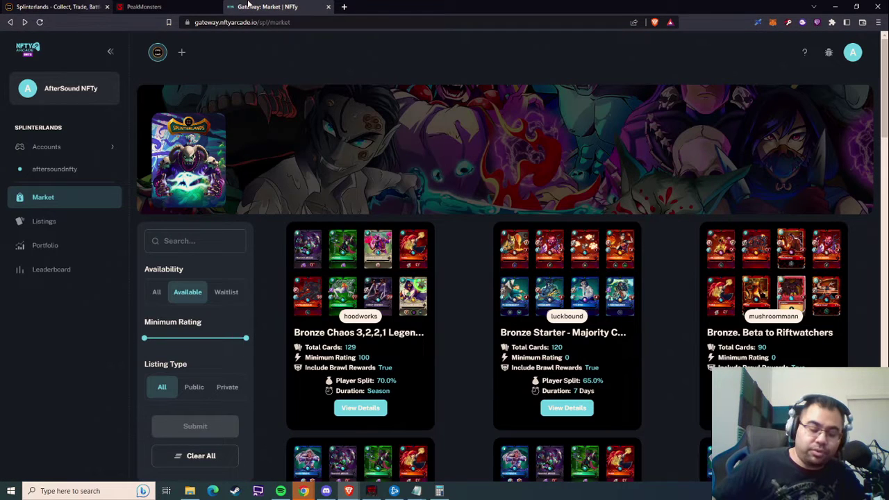
key("F11")
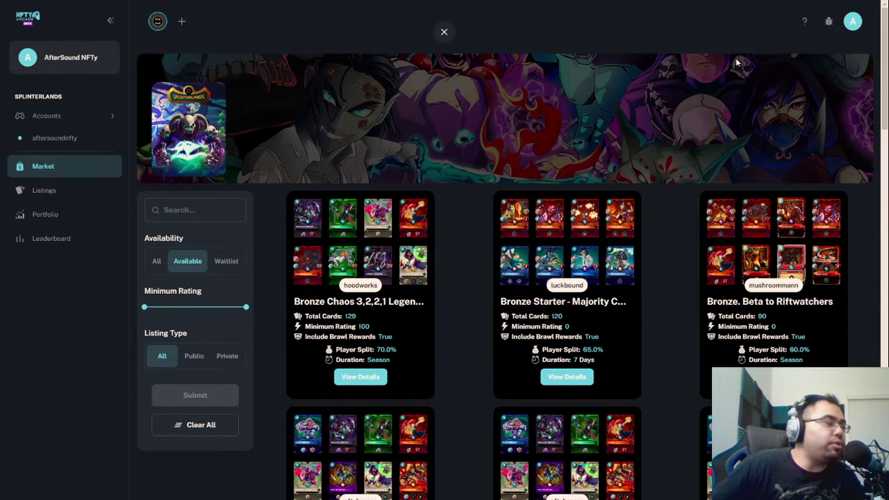
left_click(64, 113)
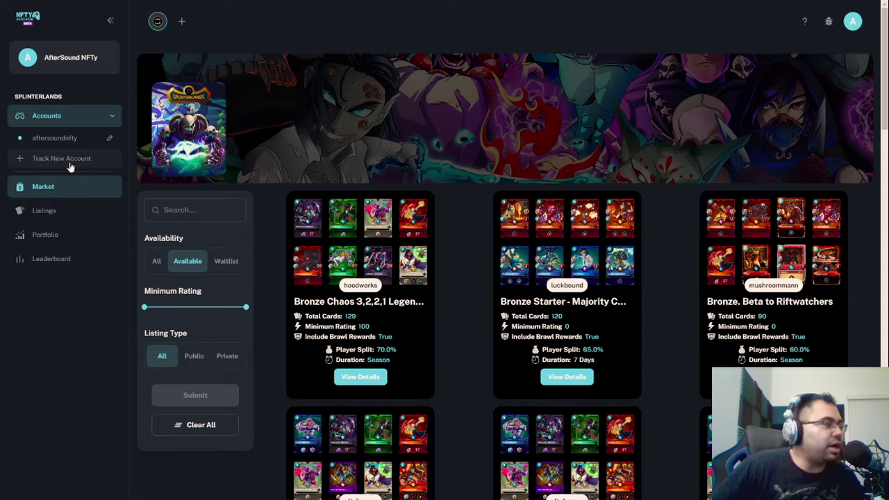
left_click(76, 117)
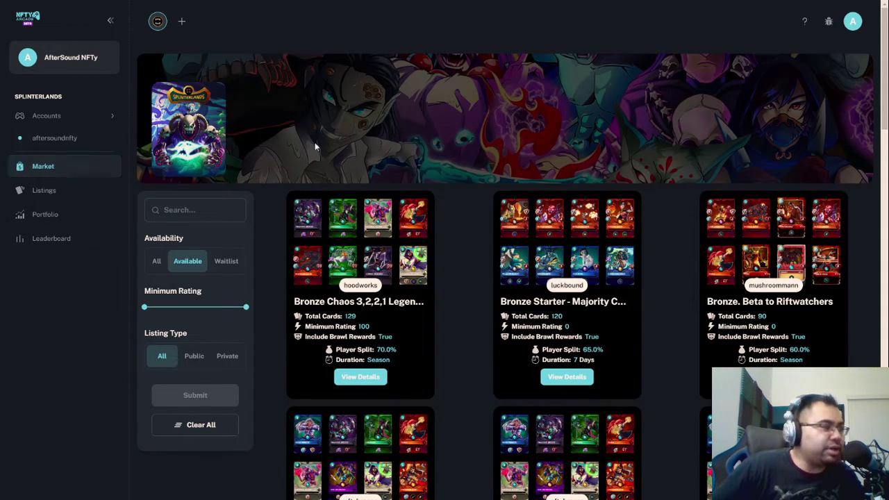
Examine the available rental collections on the market, comparing card counts, minimum ratings, player splits and durations.
scroll(501, 150, "down", 2)
scroll(467, 143, "down", 4)
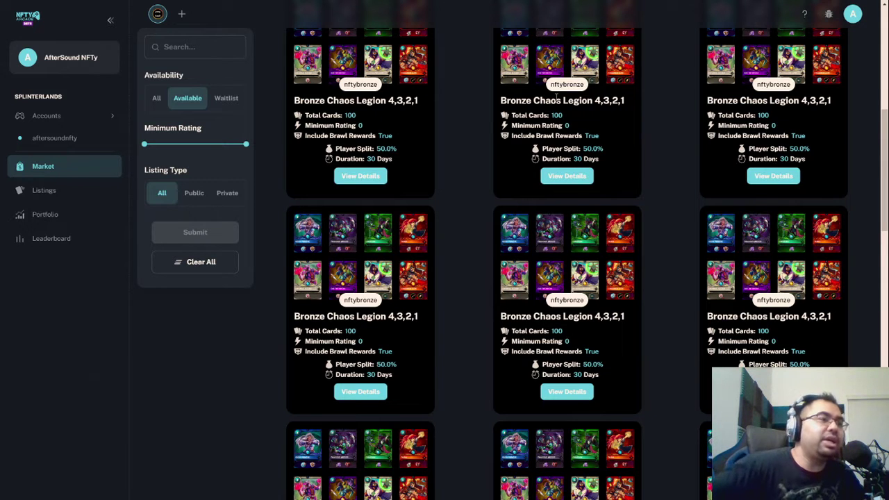
scroll(556, 97, "up", 1)
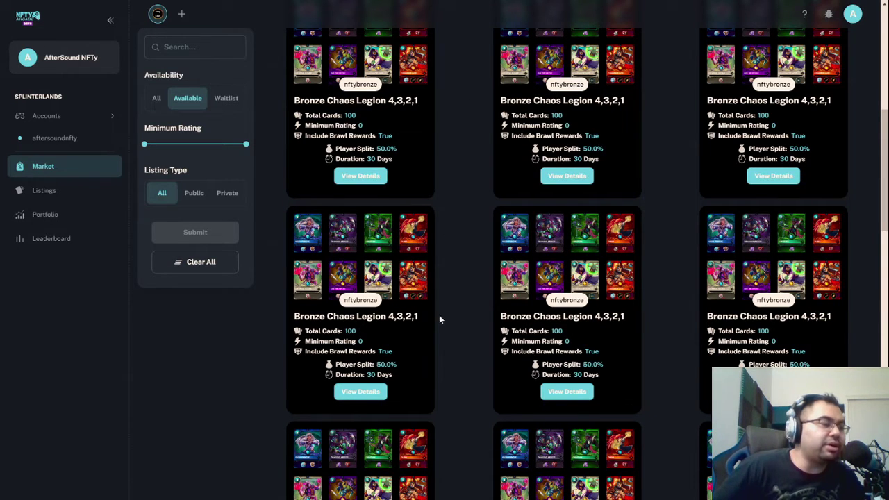
scroll(439, 318, "down", 1)
scroll(489, 261, "up", 2)
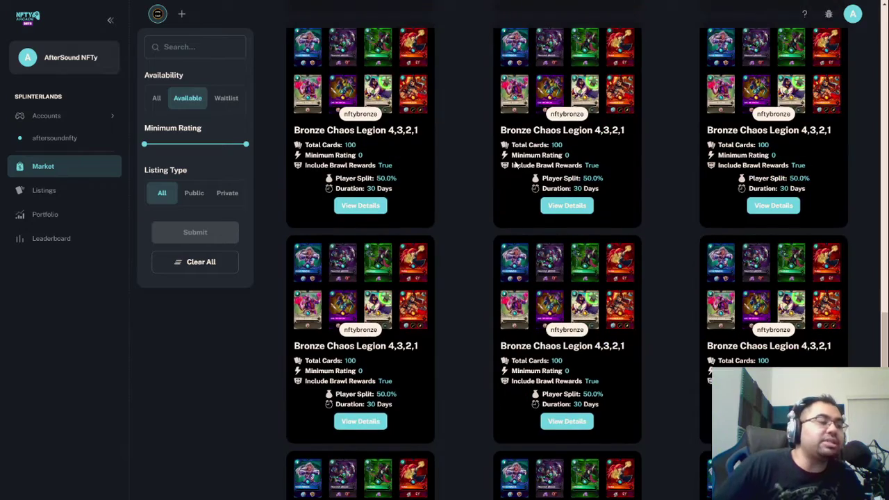
scroll(486, 167, "up", 2)
scroll(422, 142, "up", 5)
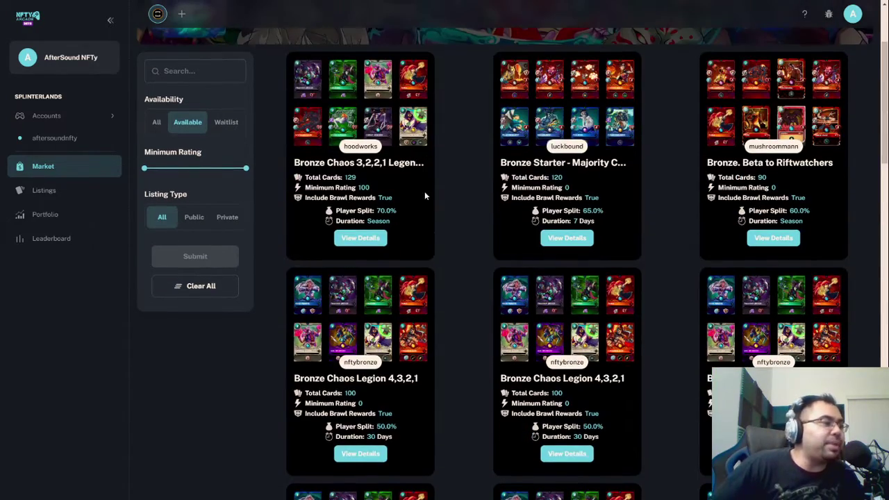
scroll(409, 174, "down", 4)
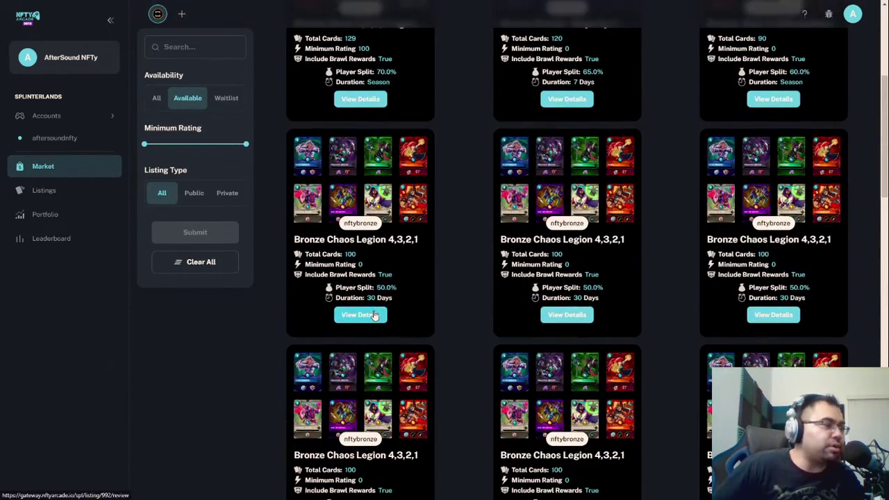
View the details of a Bronze Chaos Legion 4,3,2,1 listing and review its settings and included cards.
left_click(371, 313)
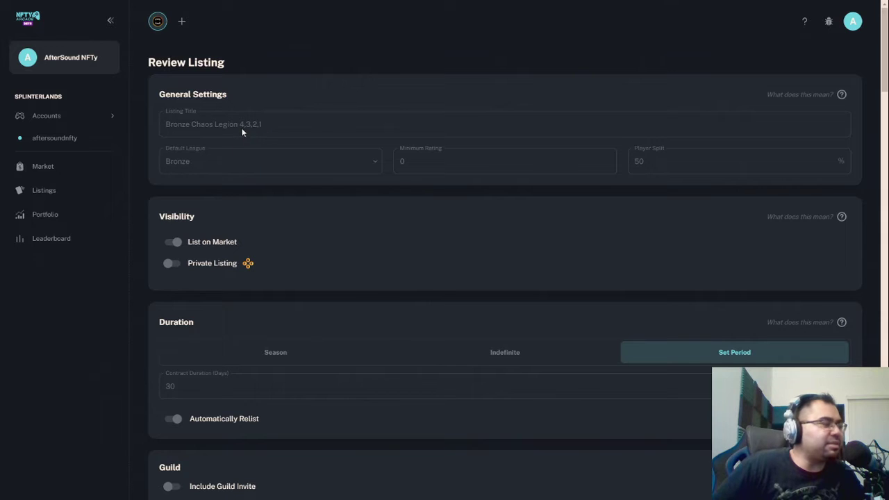
scroll(529, 168, "down", 6)
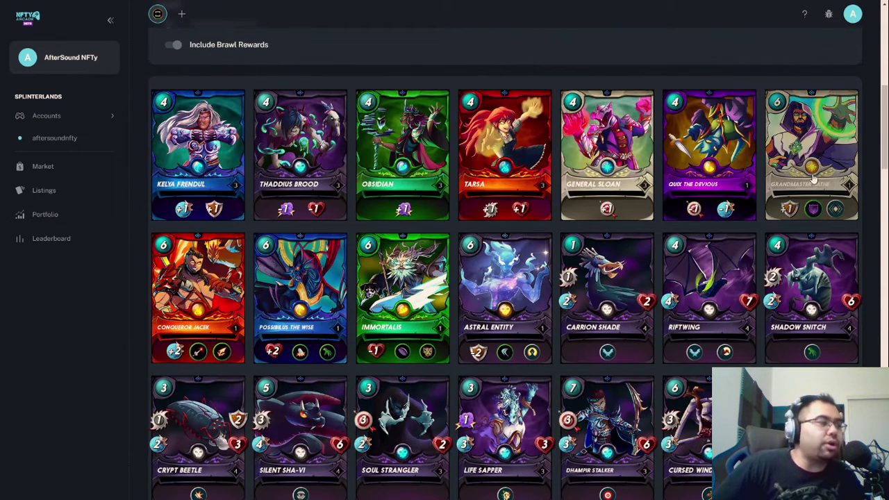
scroll(820, 185, "down", 2)
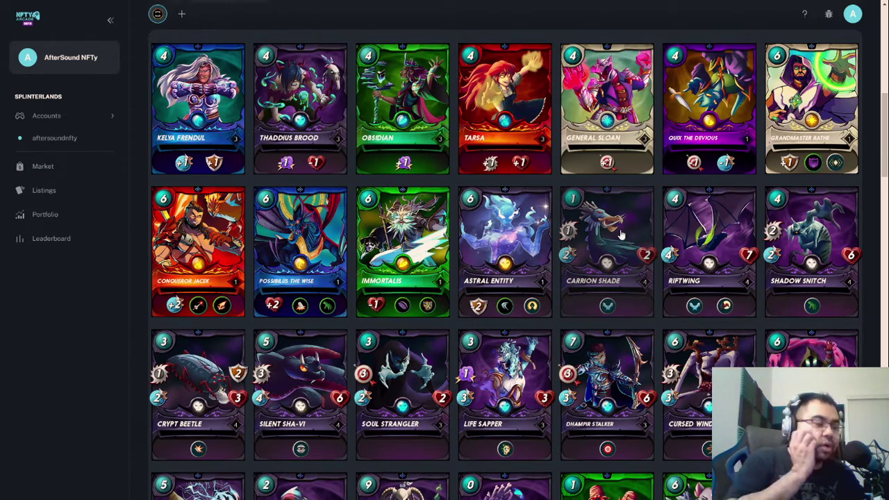
scroll(480, 232, "down", 5)
scroll(482, 229, "down", 20)
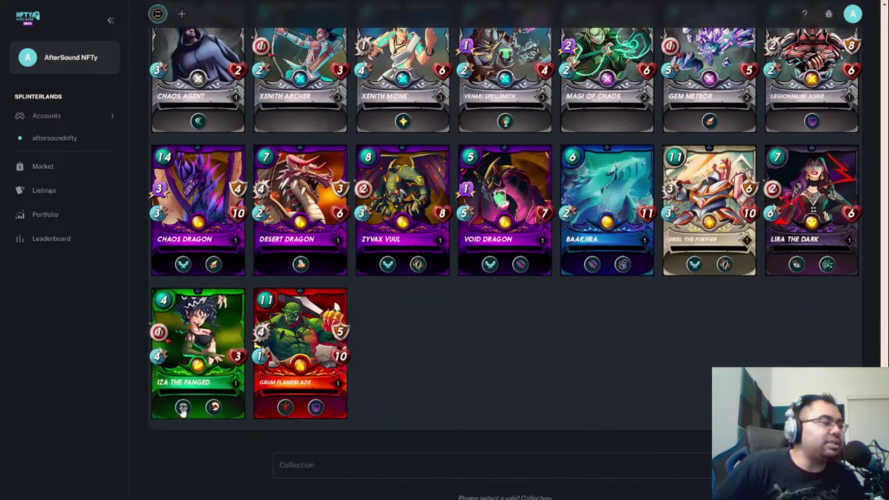
Choose the player's own collection for the listing, review the rental agreement terms and leave the request.
scroll(468, 258, "down", 2)
left_click(352, 339)
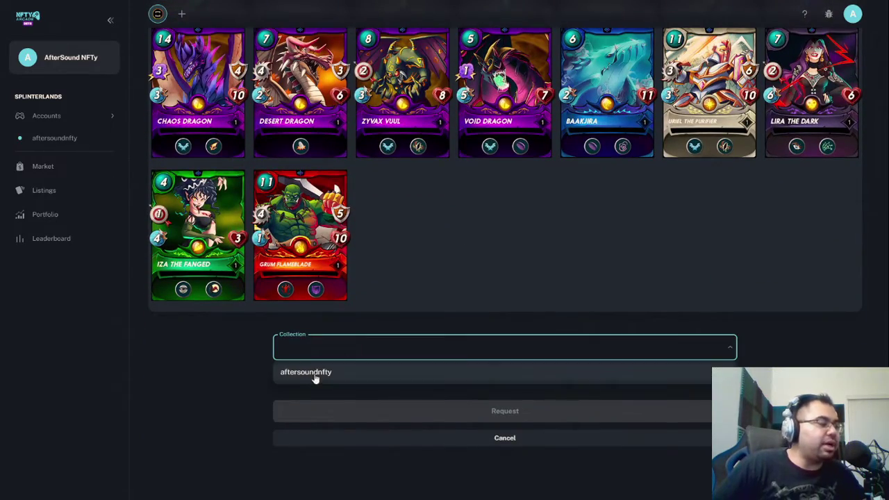
left_click(310, 373)
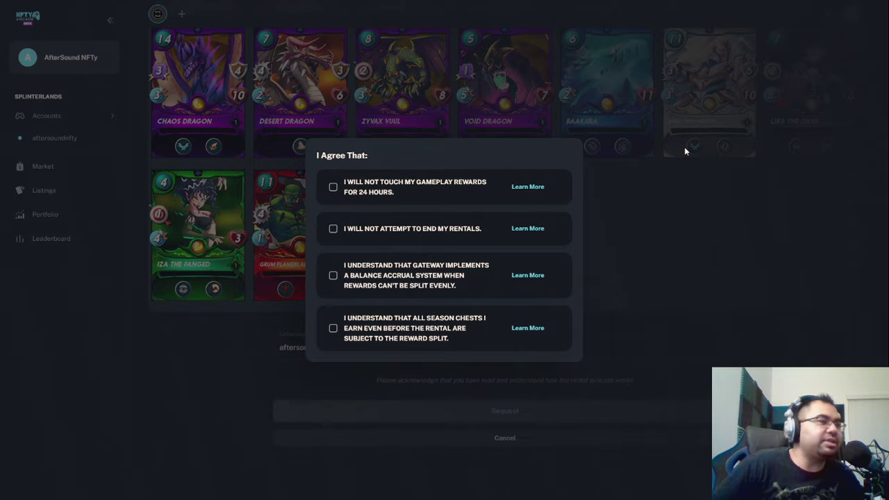
left_click(594, 311)
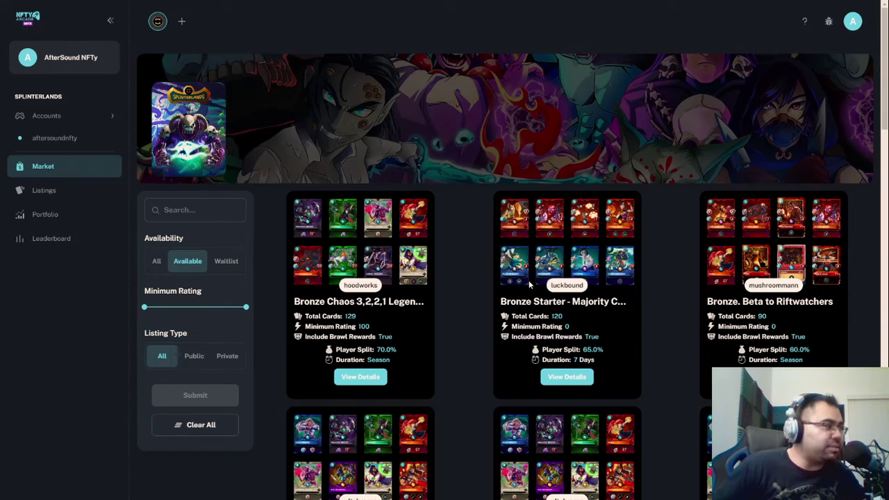
Start tracking a new account with Splinterlands as the game, leaving the address and description empty.
left_click(60, 116)
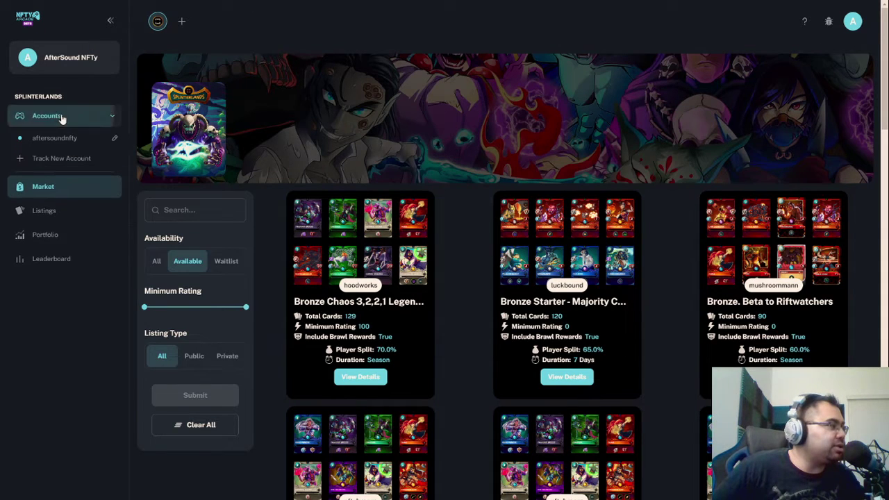
left_click(48, 159)
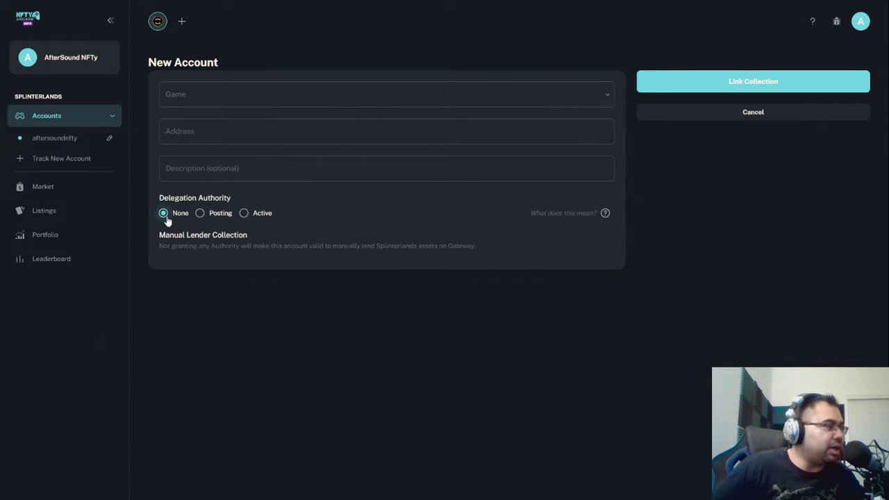
left_click(250, 85)
left_click(225, 121)
left_click(200, 135)
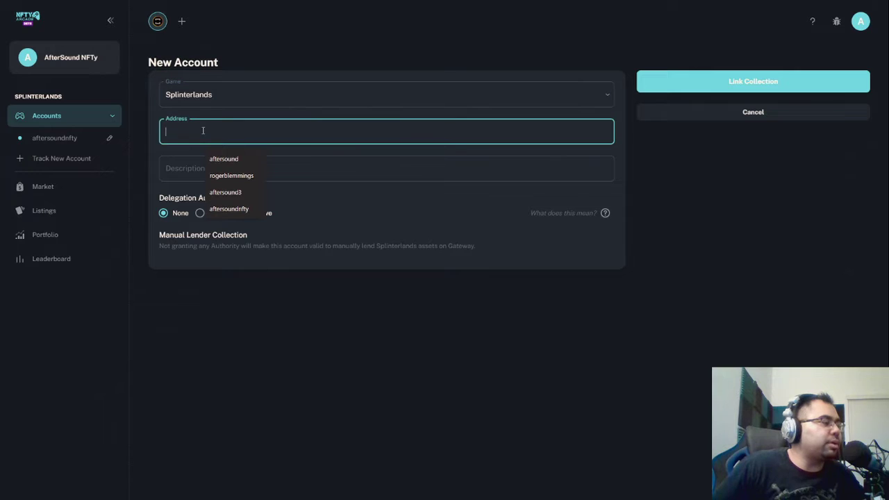
left_click(381, 174)
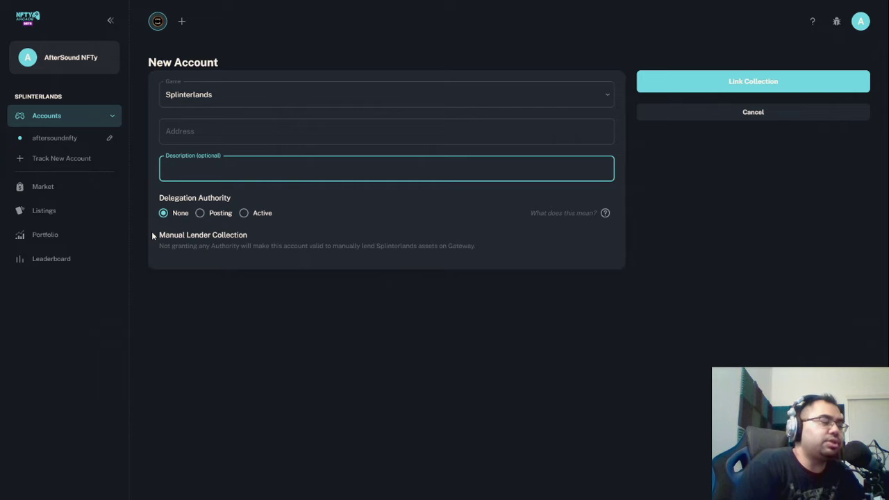
Set the new account's delegation authority to Active and highlight the Borrower Collection explanation.
left_click(199, 214)
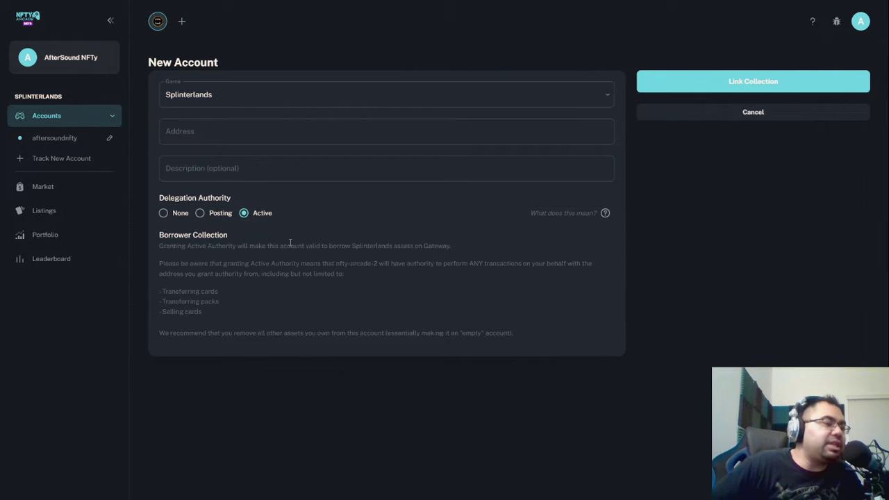
left_click_drag(514, 334, 152, 251)
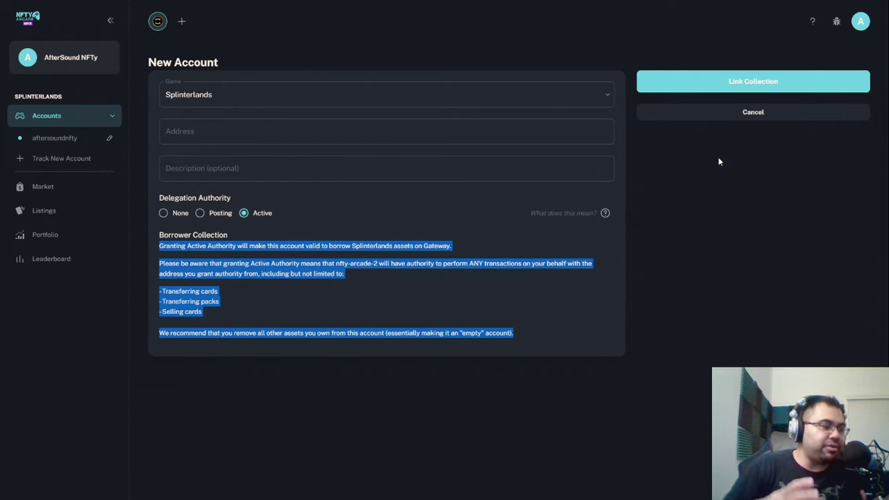
Switch to the Splinterlands battle page in full screen and check the account's DEC balance.
key("F11")
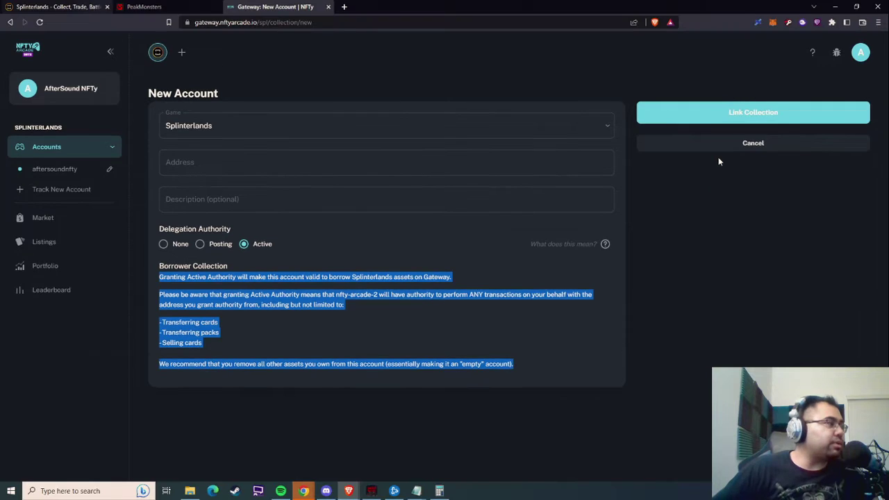
left_click(47, 5)
key("F11")
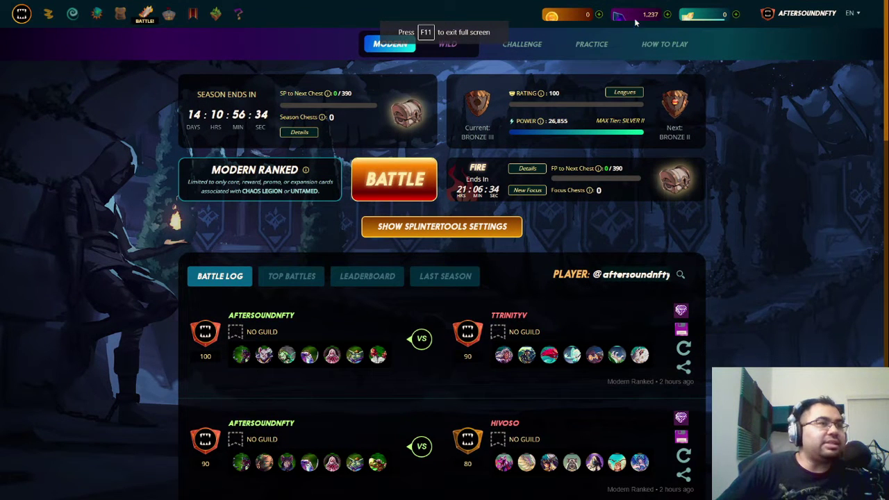
mouse_move(632, 14)
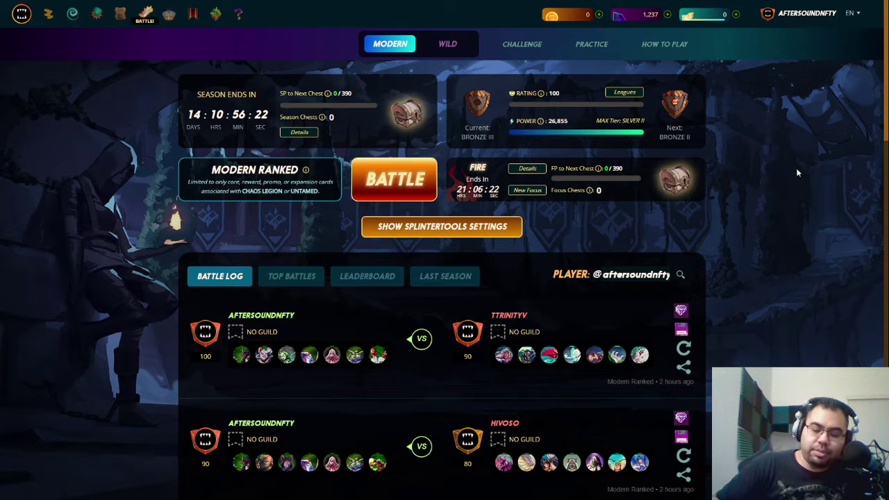
Switch to PeakMonsters in full screen and review the account's delegated cards, their owners, rental periods and daily rental costs.
left_click(439, 41)
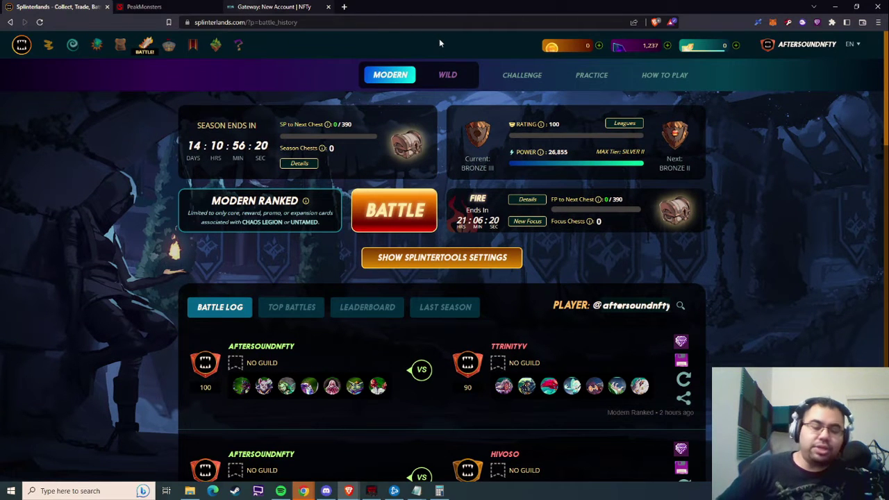
key("F11")
key("F11")
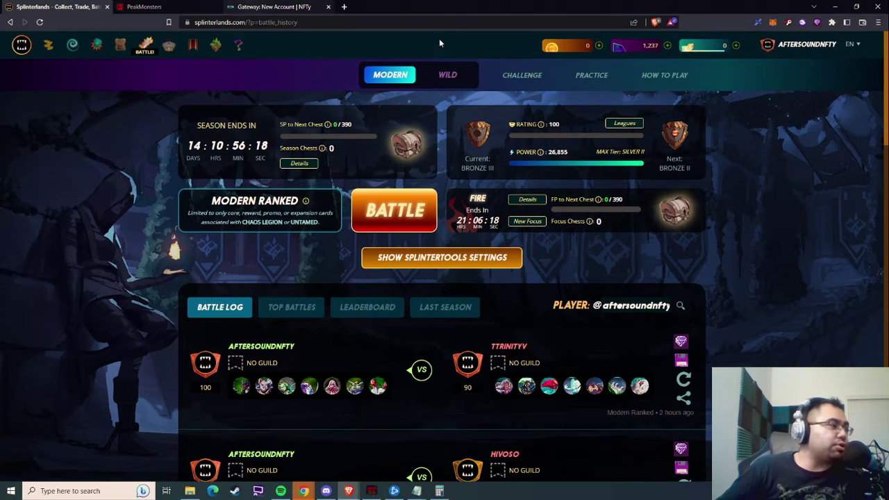
left_click(157, 6)
key("F11")
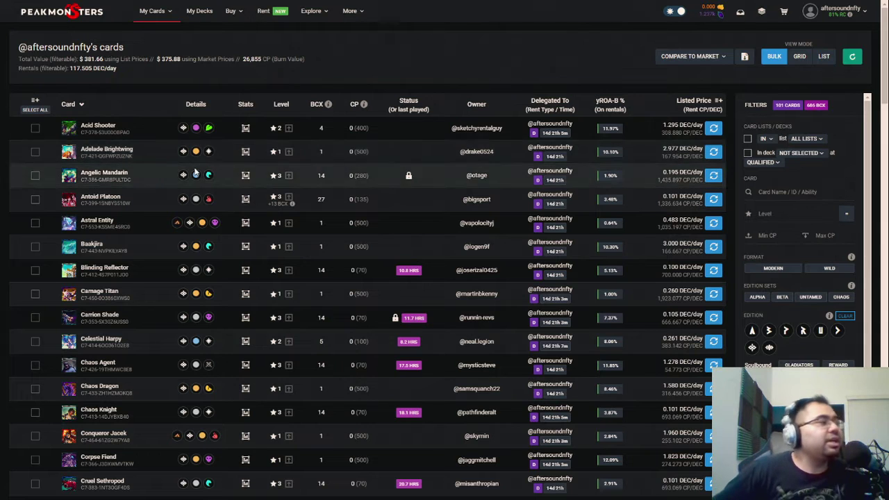
left_click_drag(66, 73, 82, 74)
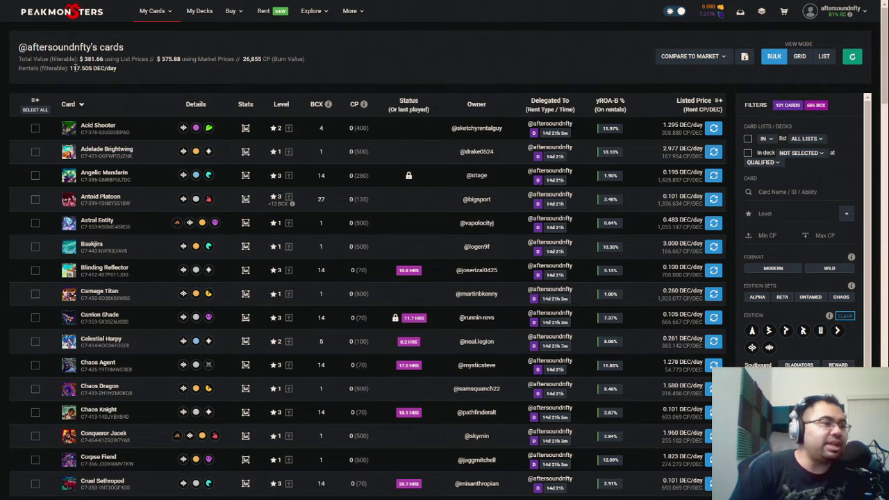
scroll(589, 169, "down", 5)
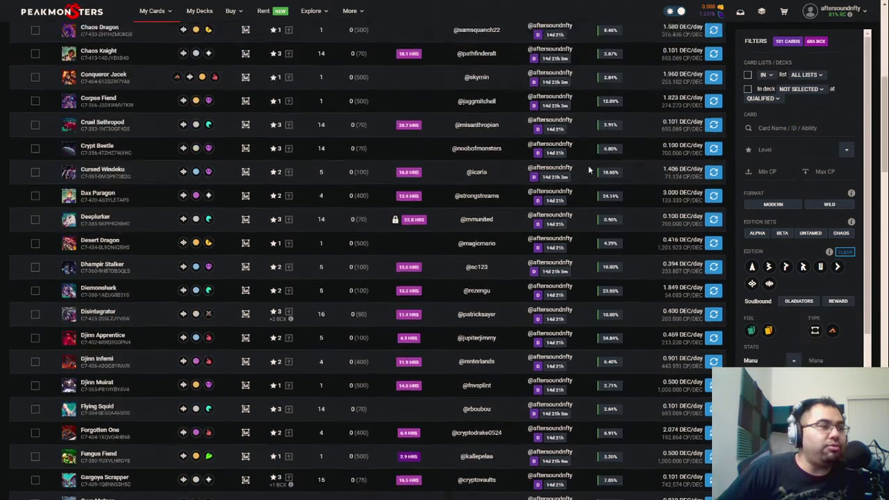
scroll(574, 153, "down", 20)
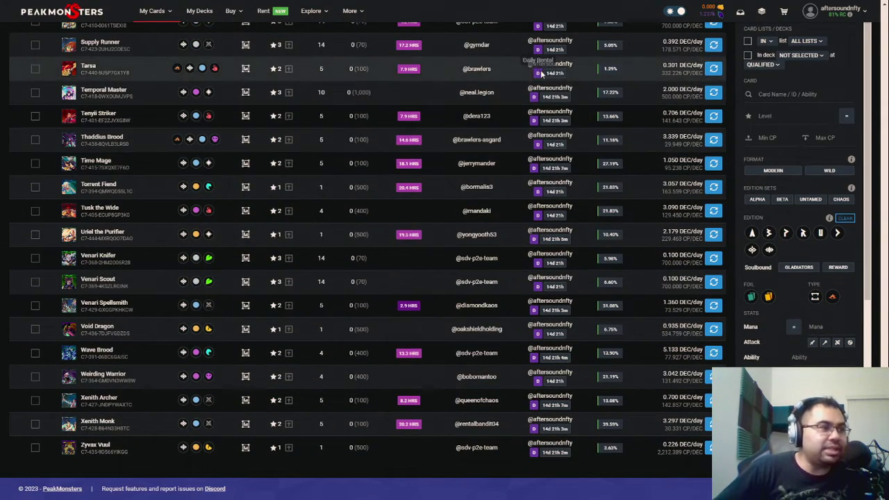
scroll(577, 228, "up", 15)
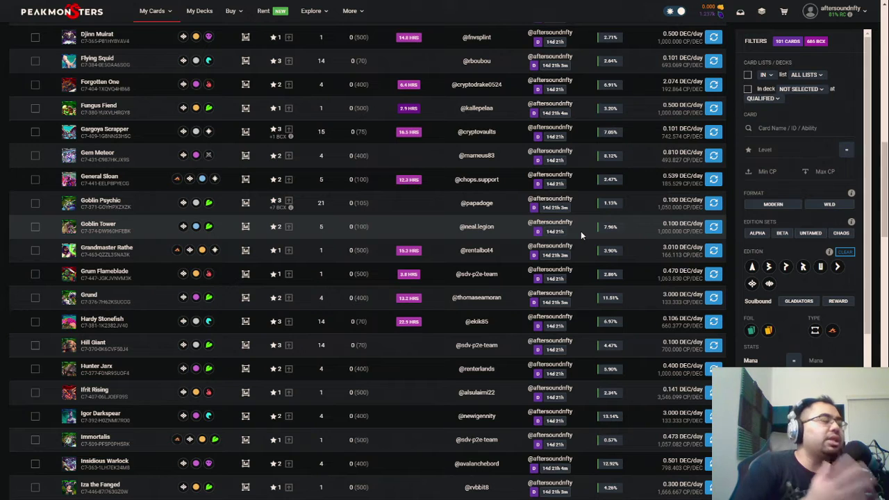
Browse the community decks and expand the "All CHAOS LEGION edition - Bronze Level" deck to inspect its cards.
left_click(193, 13)
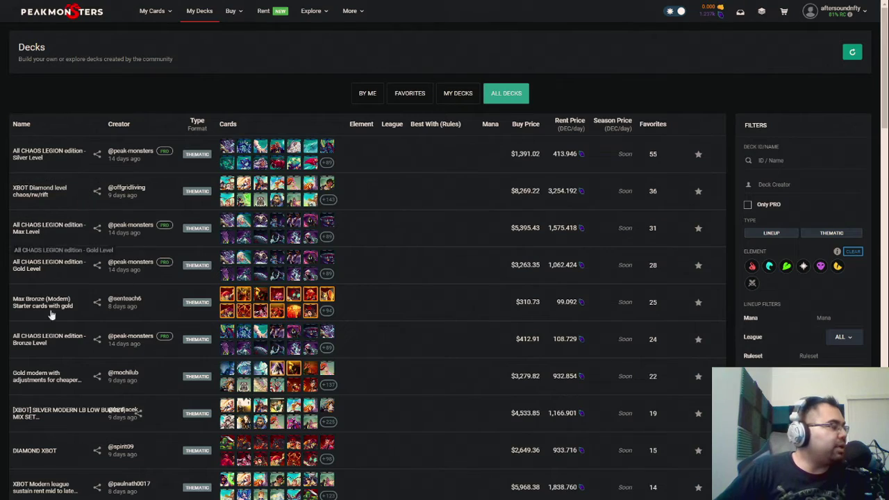
left_click(46, 343)
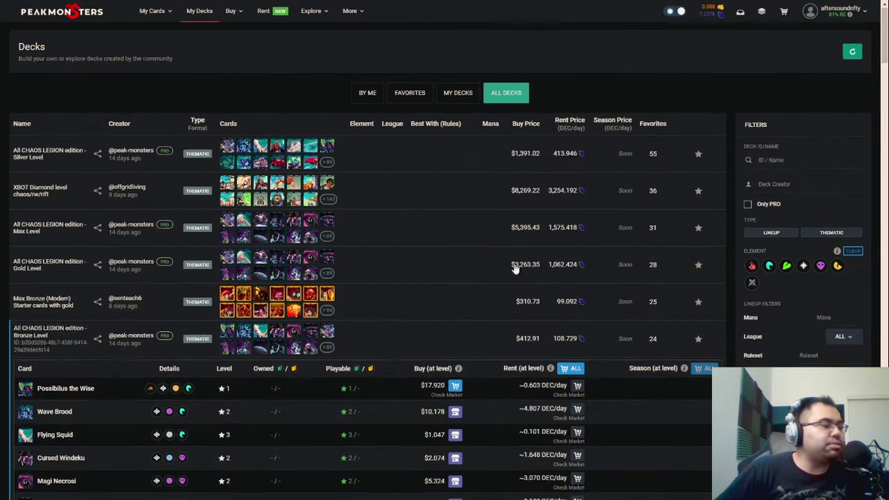
Examine the expanded "All CHAOS LEGION edition - Bronze Level" deck's full card list, comparing card levels, playable levels and daily rental prices.
scroll(612, 224, "down", 6)
scroll(549, 104, "down", 15)
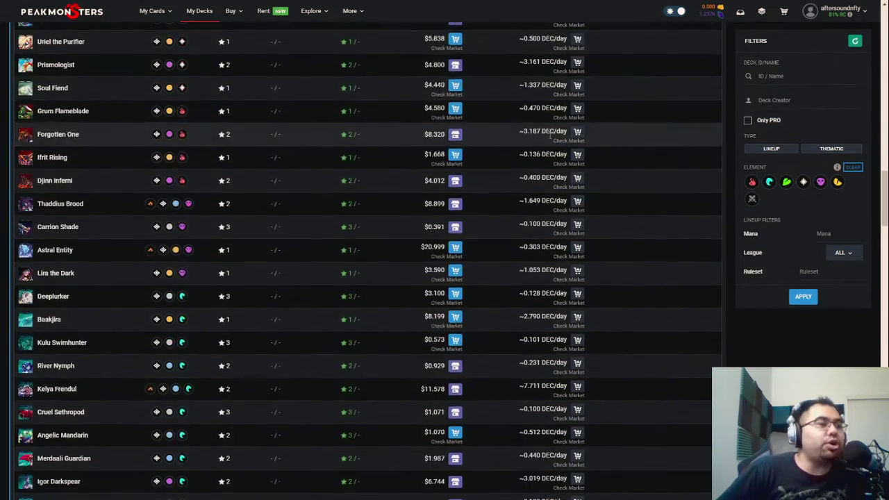
scroll(425, 134, "down", 15)
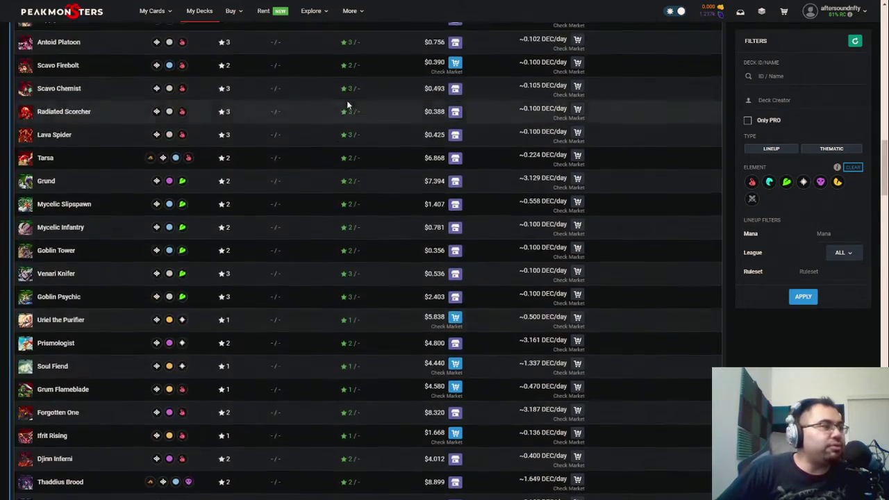
scroll(355, 181, "up", 5)
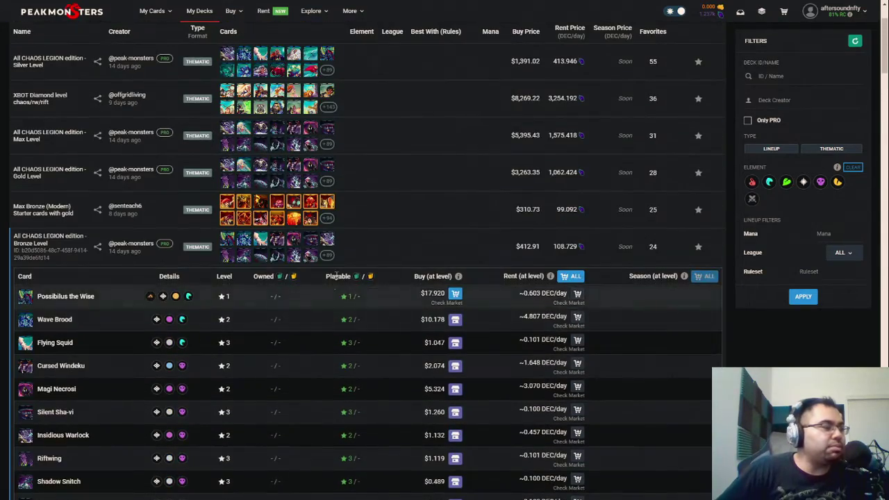
scroll(341, 276, "down", 3)
scroll(333, 93, "down", 12)
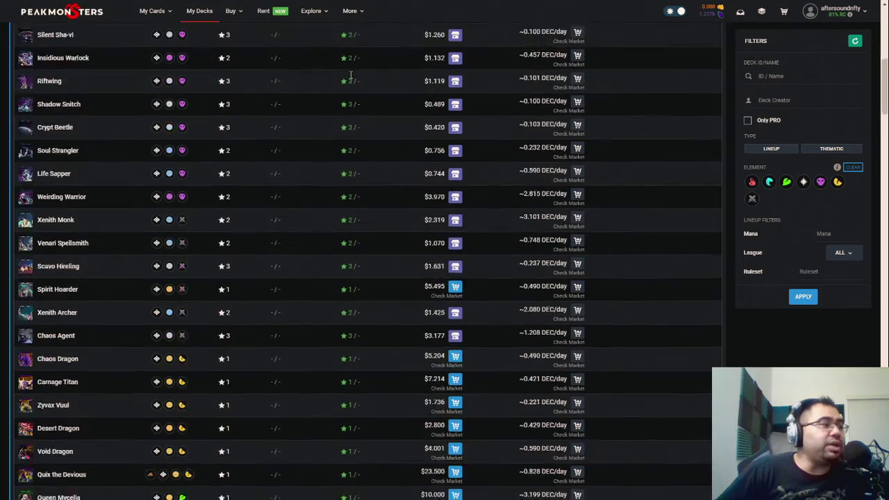
scroll(349, 84, "down", 15)
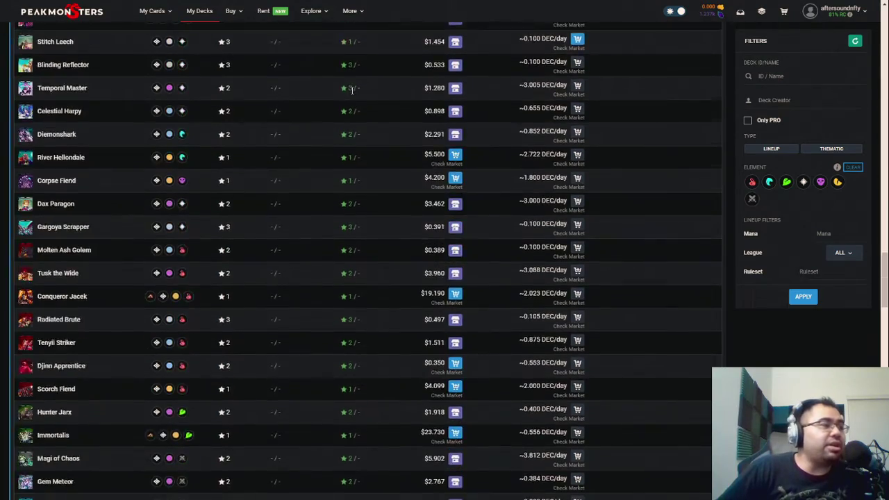
scroll(354, 97, "up", 6)
scroll(354, 97, "up", 2)
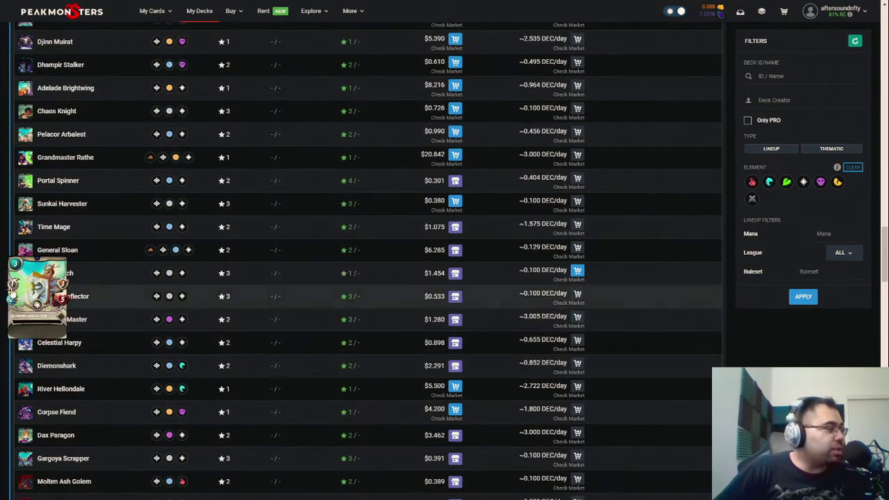